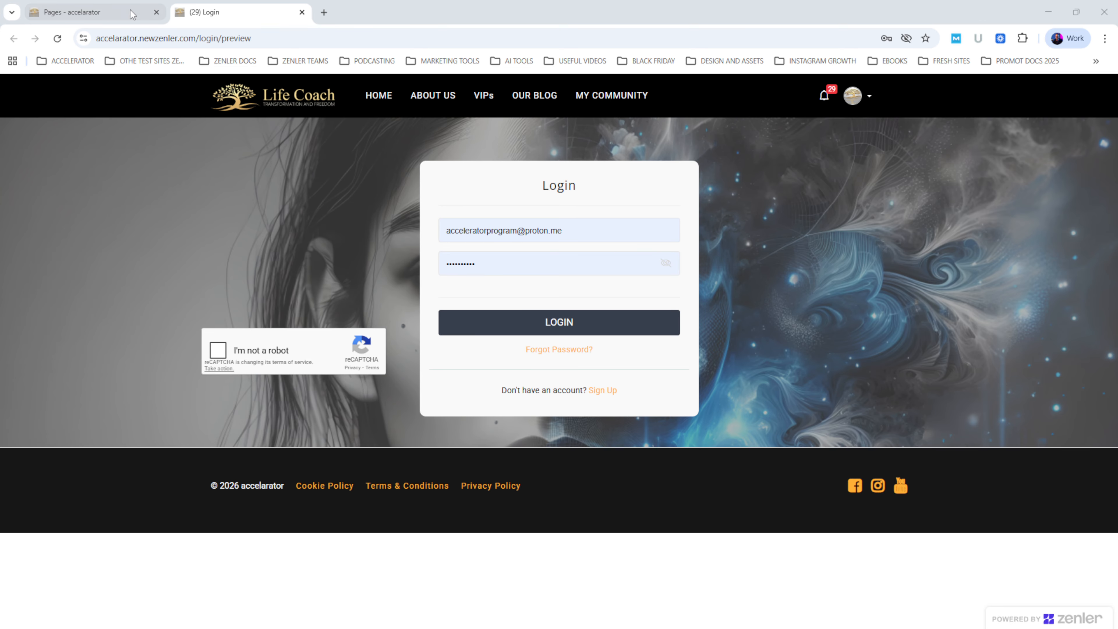
Examine the URL endings of the Login, Terms Of Use and Privacy Policy pages in the site's page list.
{"action": "left_click", "coordinate": [92, 12]}
{"action": "double_click", "coordinate": [671, 440]}
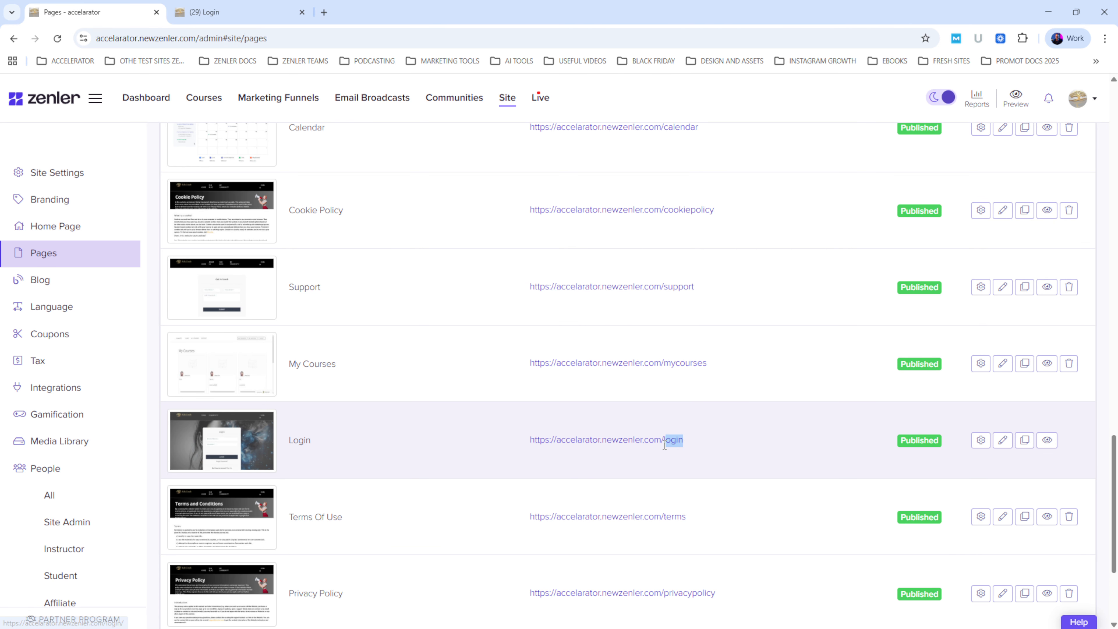
{"action": "left_click", "coordinate": [730, 433]}
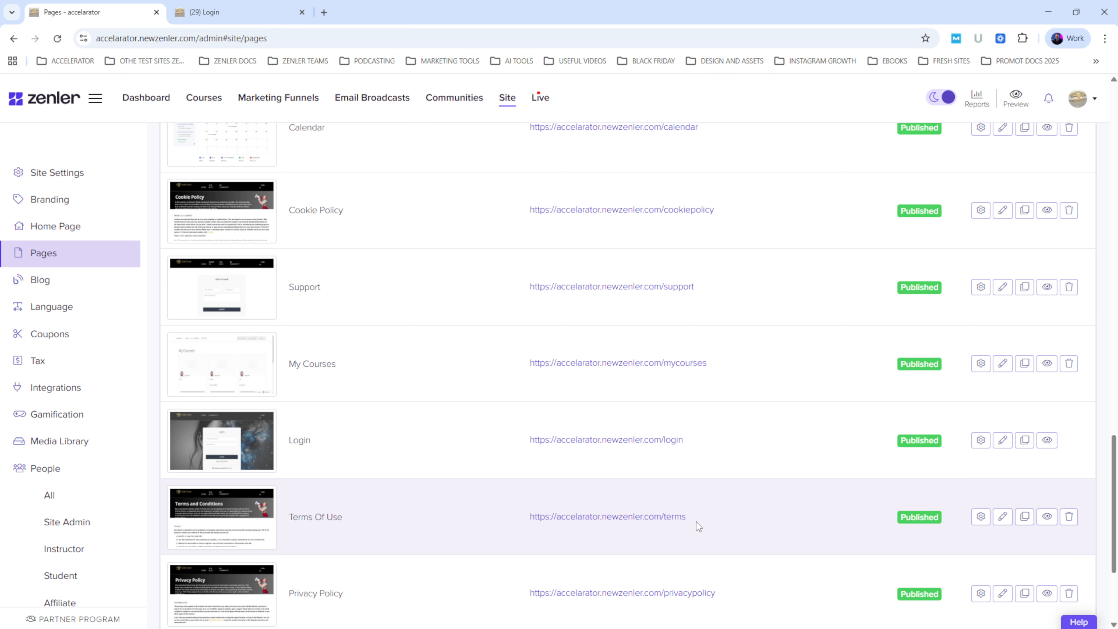
{"action": "left_click_drag", "start_coordinate": [697, 522], "coordinate": [661, 518]}
{"action": "left_click_drag", "start_coordinate": [723, 596], "coordinate": [654, 595]}
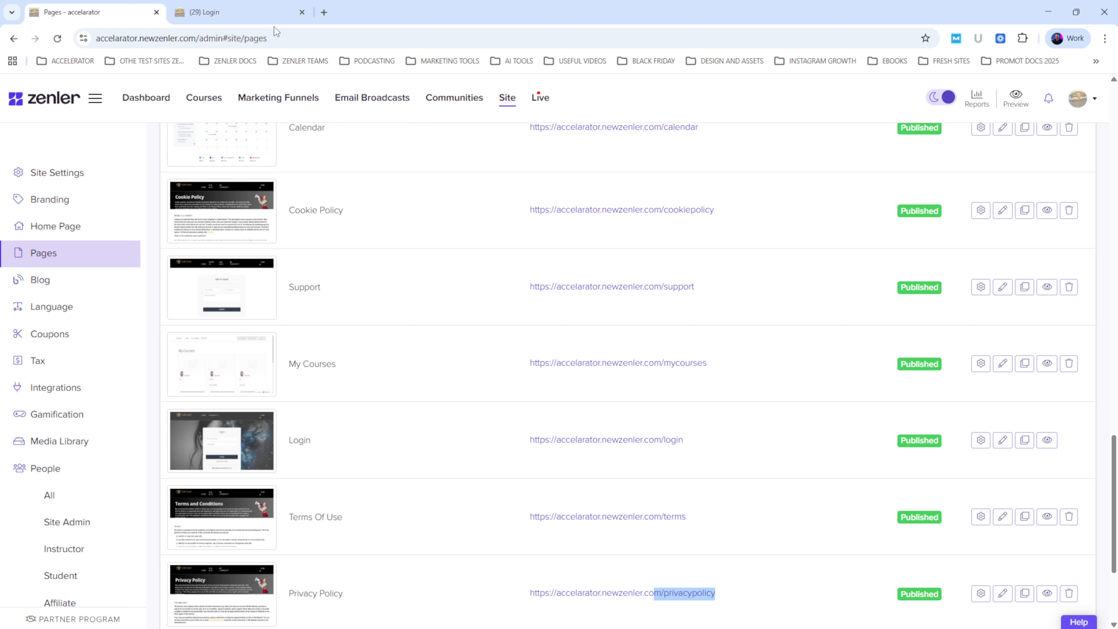
View the Login page preview and the live About Us page, and return to the site's page list.
{"action": "left_click", "coordinate": [264, 13]}
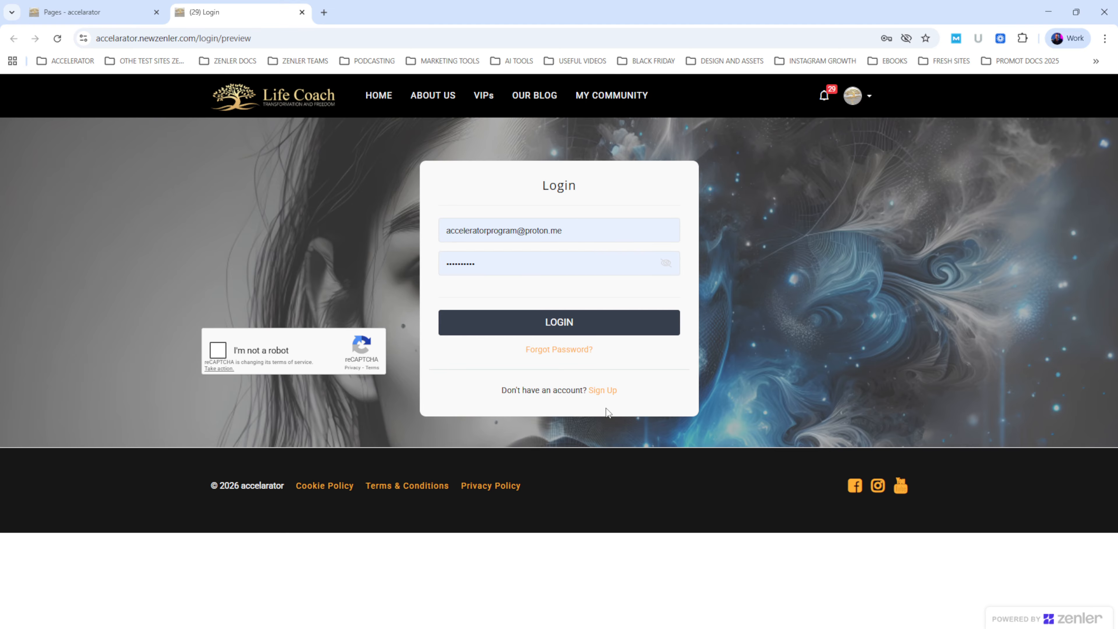
{"action": "left_click", "coordinate": [421, 98]}
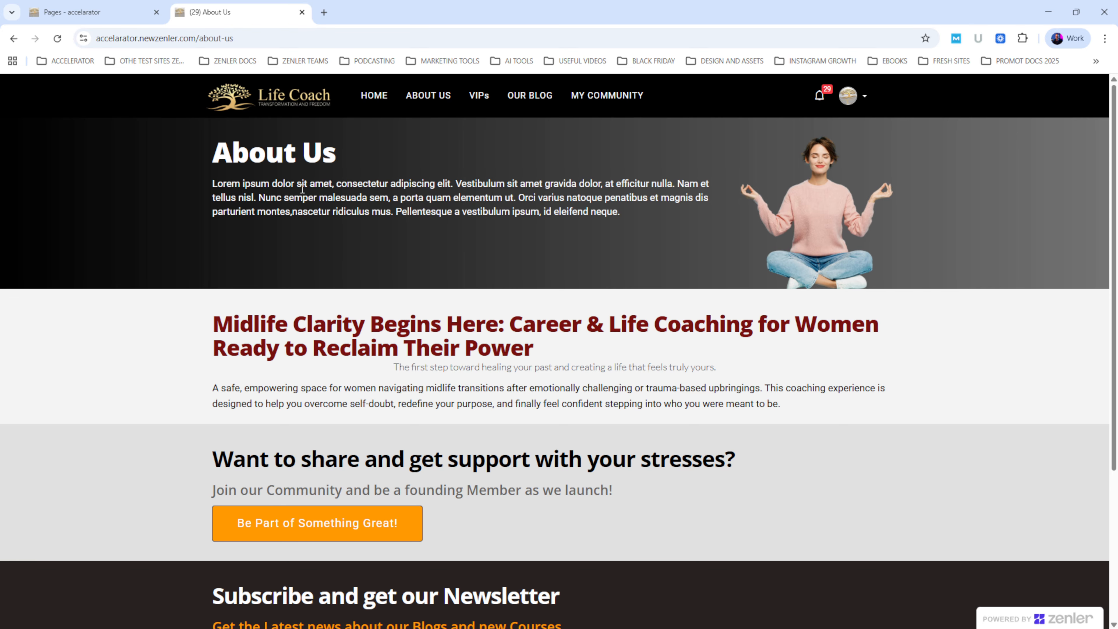
{"action": "left_click", "coordinate": [126, 13]}
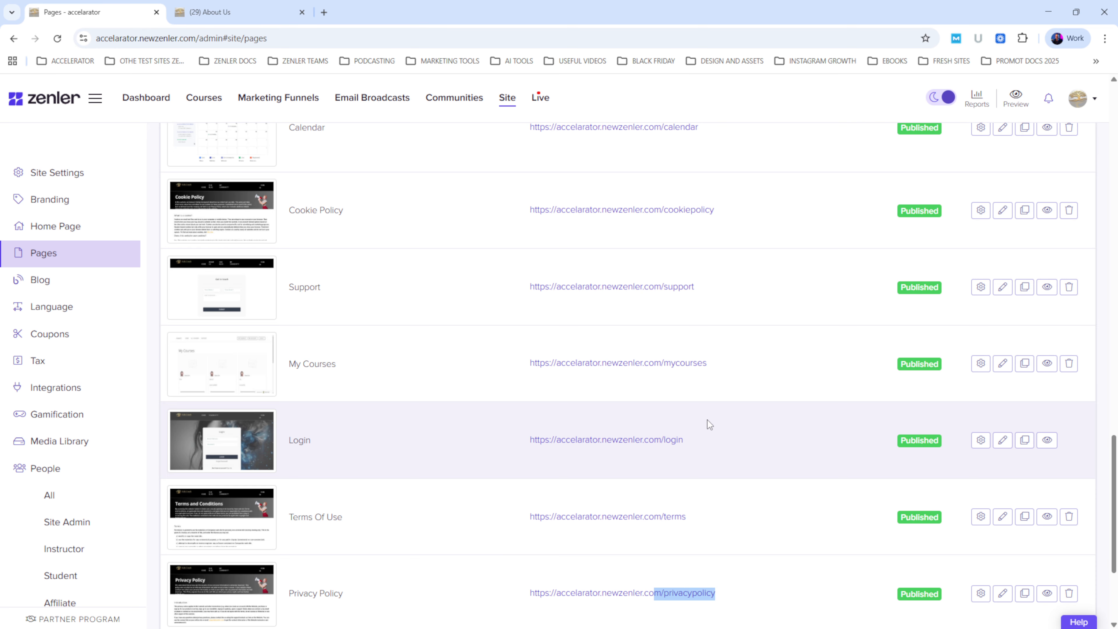
{"action": "left_click", "coordinate": [787, 592]}
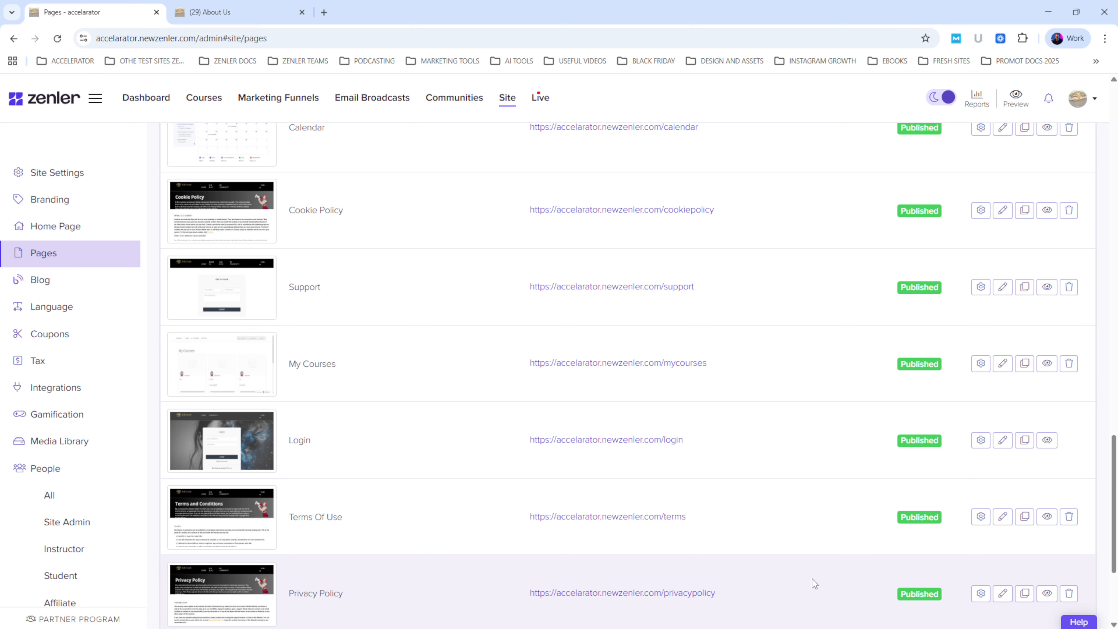
Open the Login page in the page editor and close the About Us page.
{"action": "scroll", "coordinate": [809, 574], "scroll_direction": "down", "scroll_amount": 1}
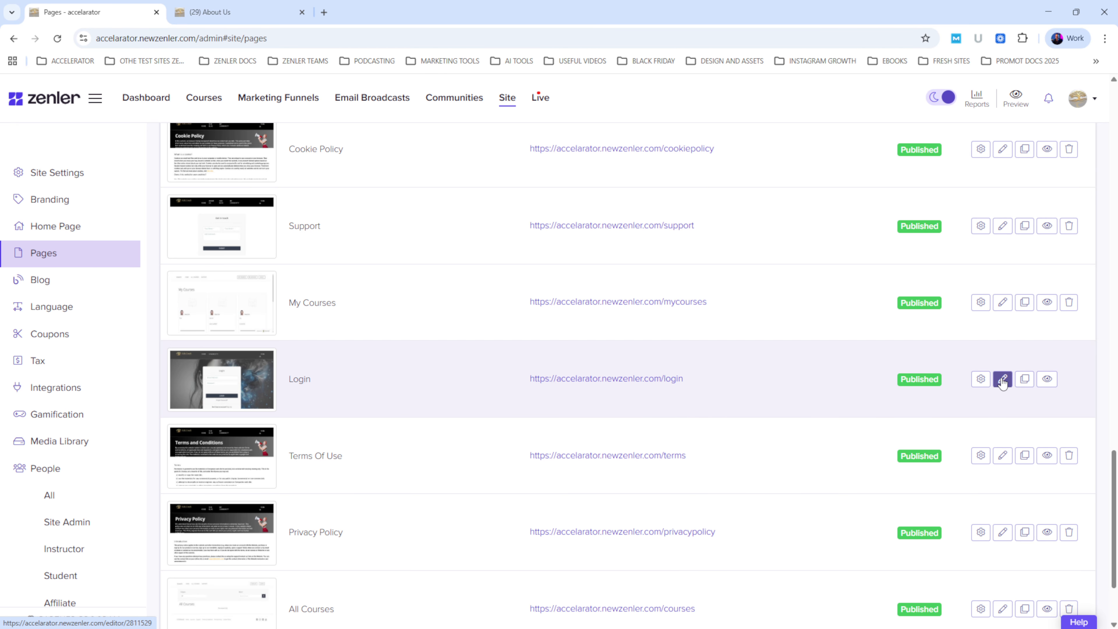
{"action": "left_click", "coordinate": [1002, 379]}
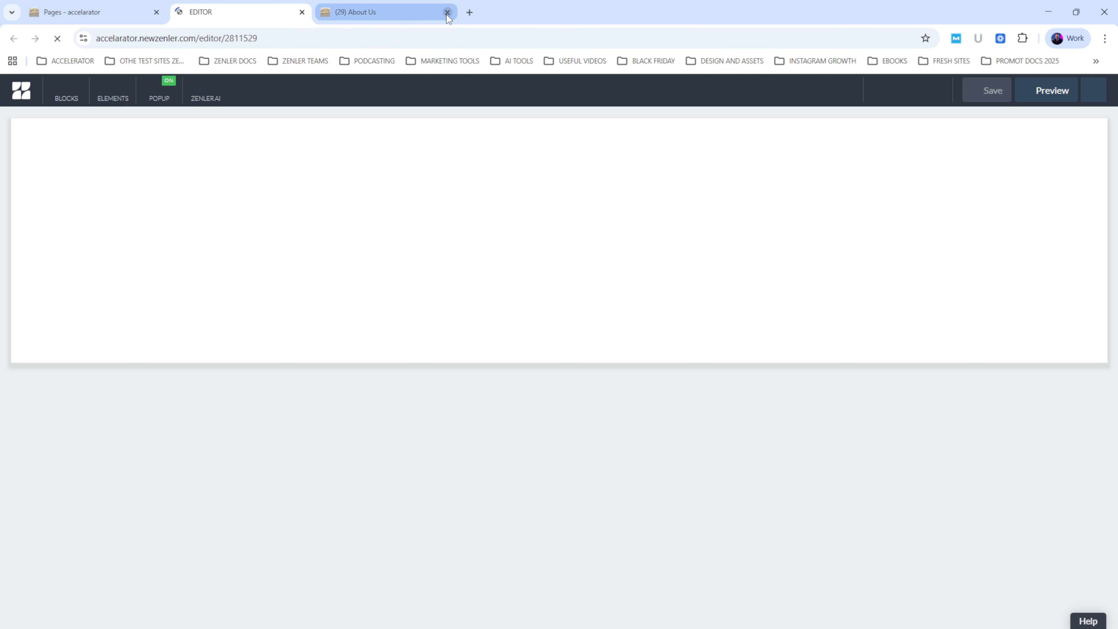
{"action": "left_click", "coordinate": [447, 12]}
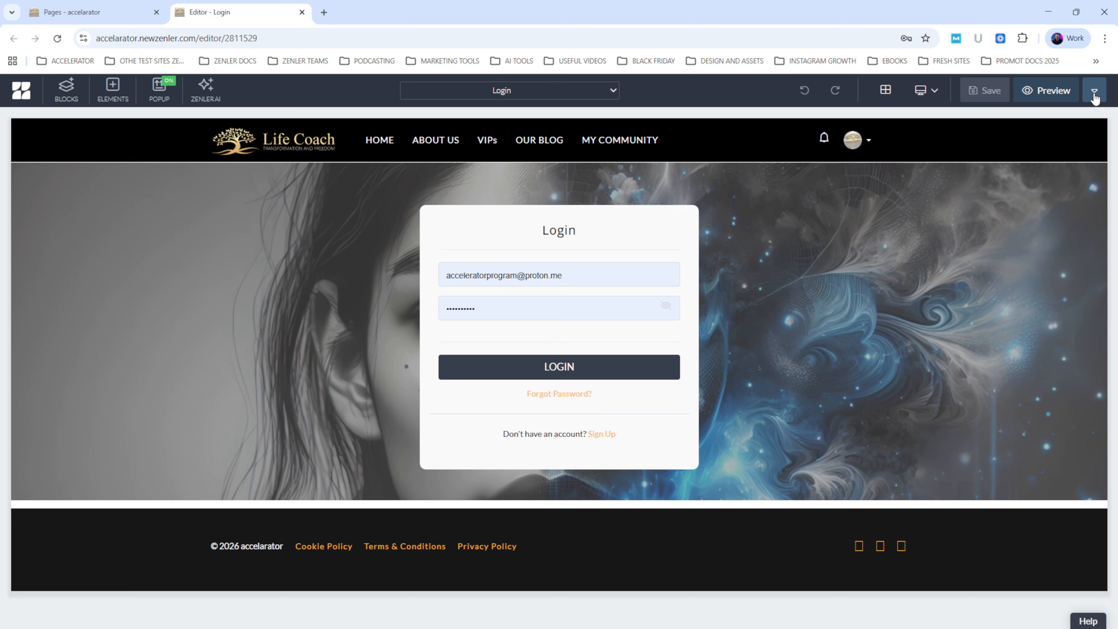
Check the Login page's Page Settings and close them without changing anything.
{"action": "left_click", "coordinate": [1093, 92]}
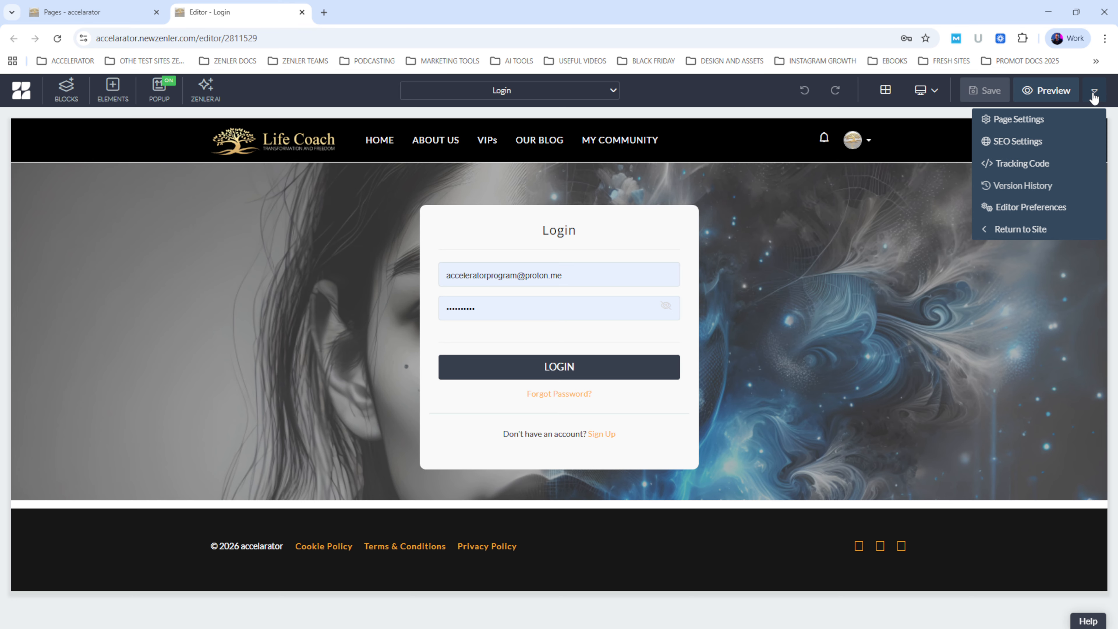
{"action": "left_click", "coordinate": [1007, 122]}
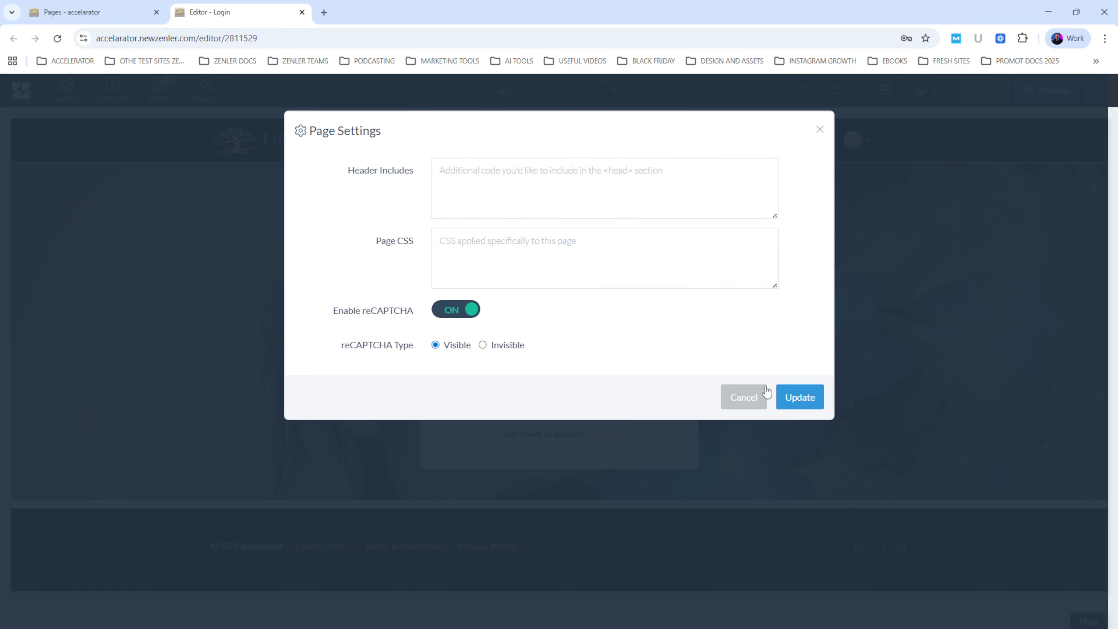
{"action": "left_click", "coordinate": [758, 395]}
Turn off showing the Login page in search results in its SEO settings and save the change.
{"action": "left_click", "coordinate": [1094, 93]}
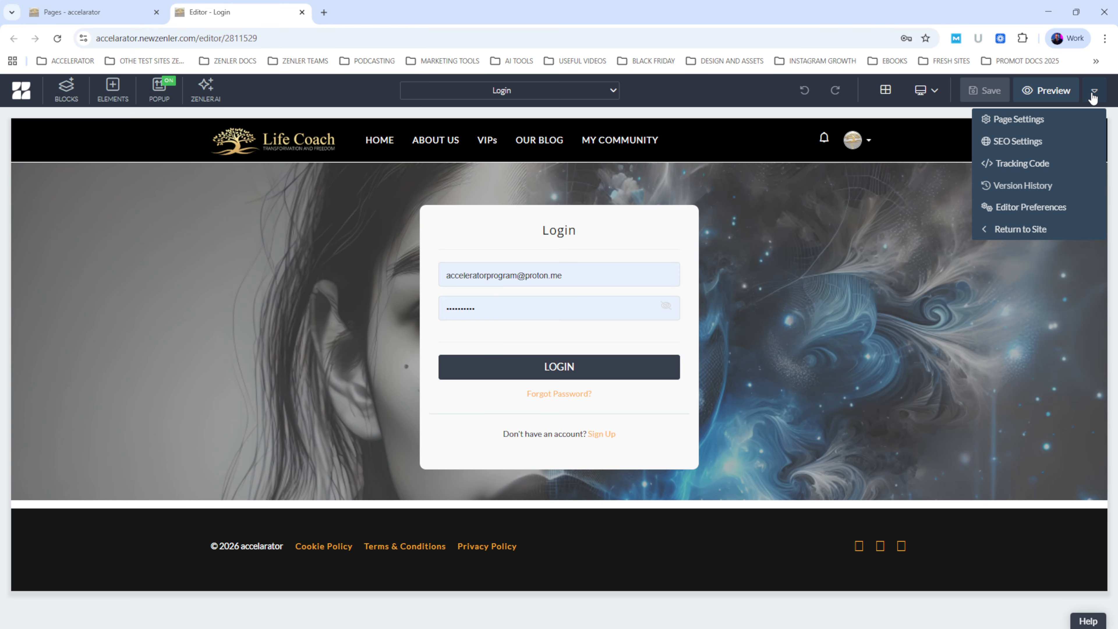
{"action": "left_click", "coordinate": [1030, 141]}
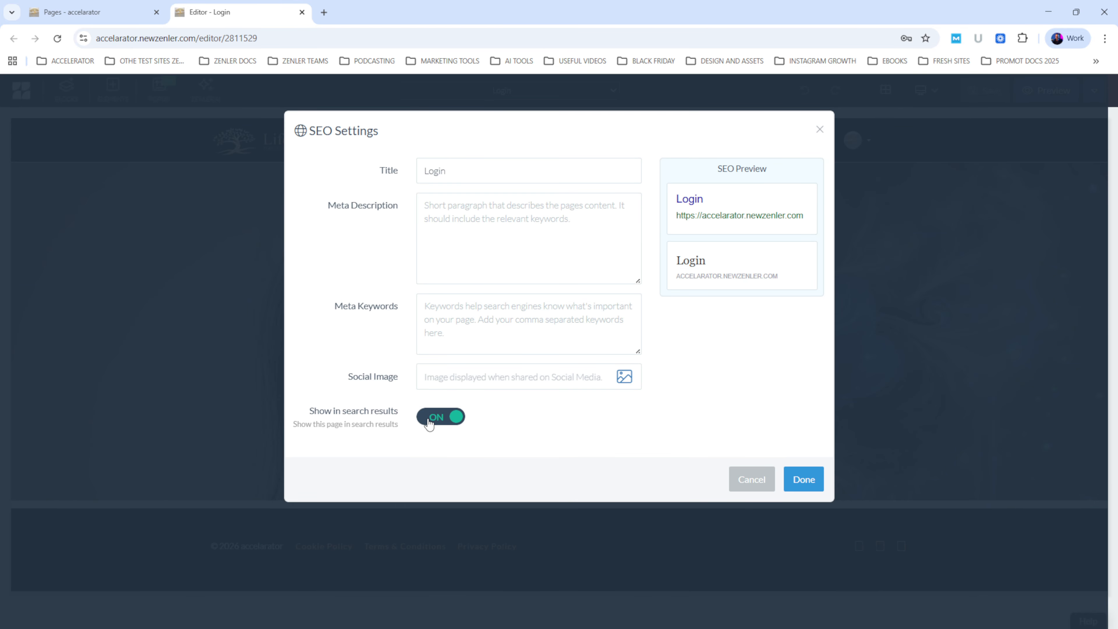
{"action": "left_click", "coordinate": [428, 419]}
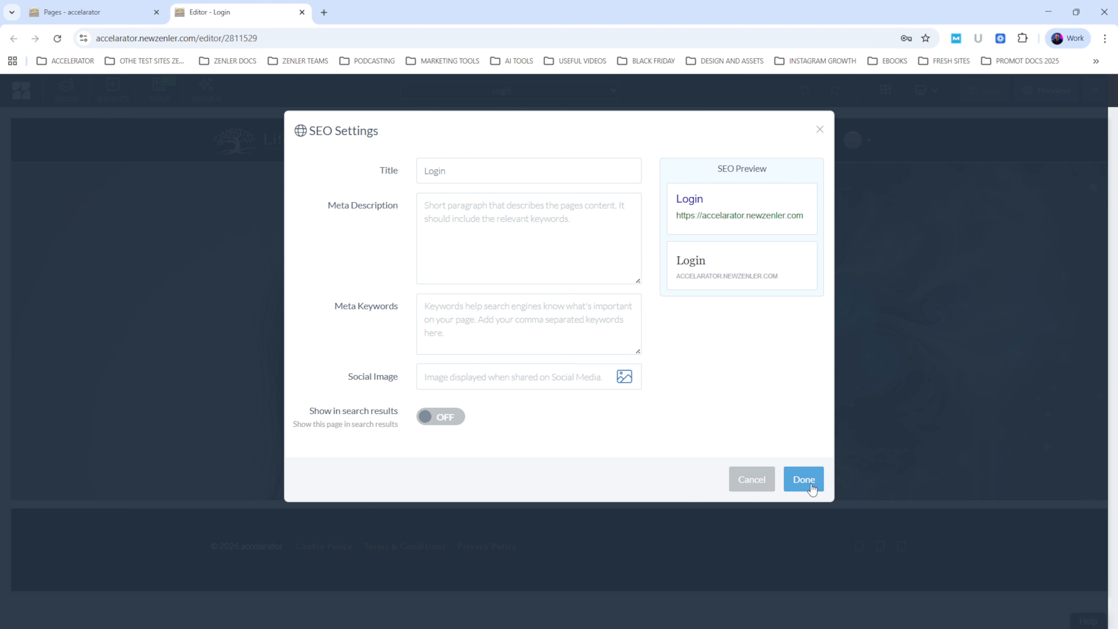
{"action": "left_click", "coordinate": [803, 479]}
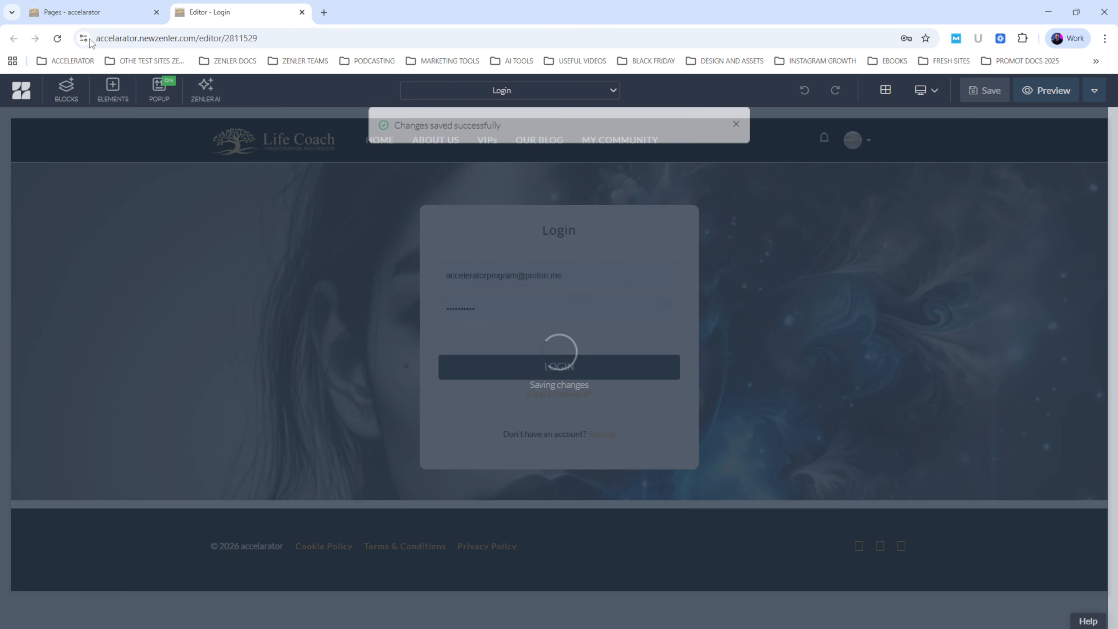
Look through the site's whole page list for other pages and URLs that should stay out of search results.
{"action": "left_click", "coordinate": [102, 16]}
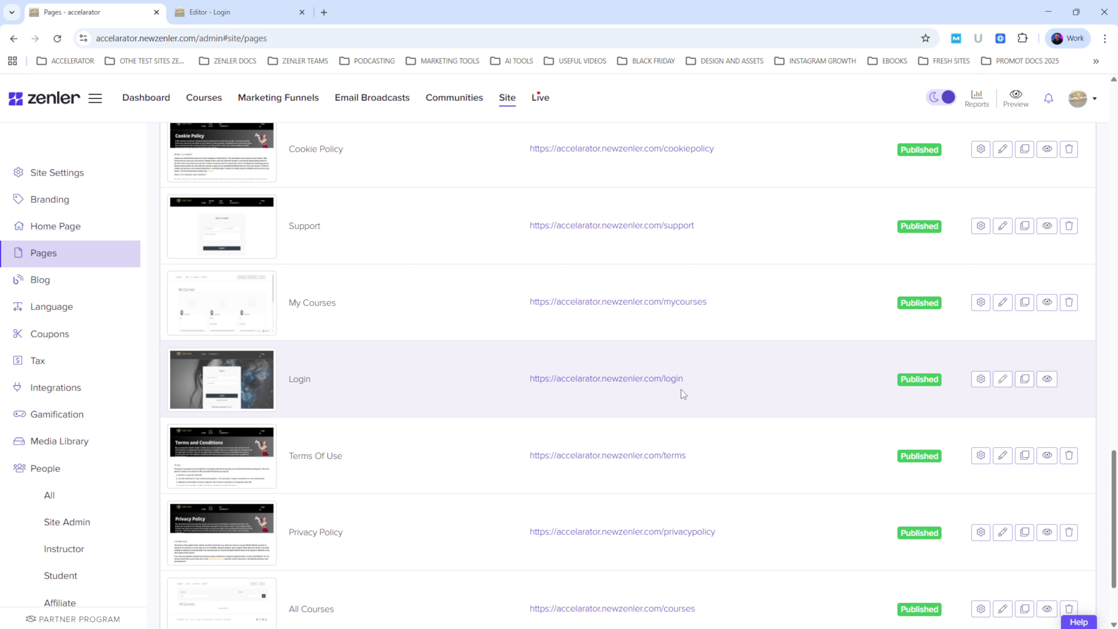
{"action": "scroll", "coordinate": [771, 493], "scroll_direction": "down", "scroll_amount": 2}
{"action": "scroll", "coordinate": [771, 492], "scroll_direction": "down", "scroll_amount": 1}
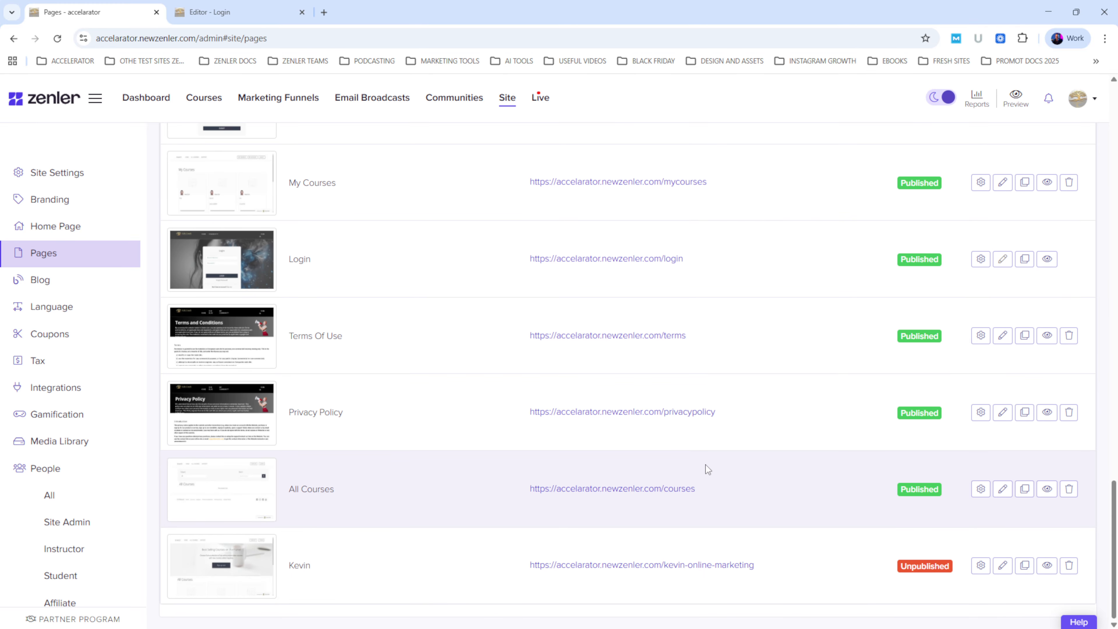
{"action": "scroll", "coordinate": [705, 468], "scroll_direction": "up", "scroll_amount": 5}
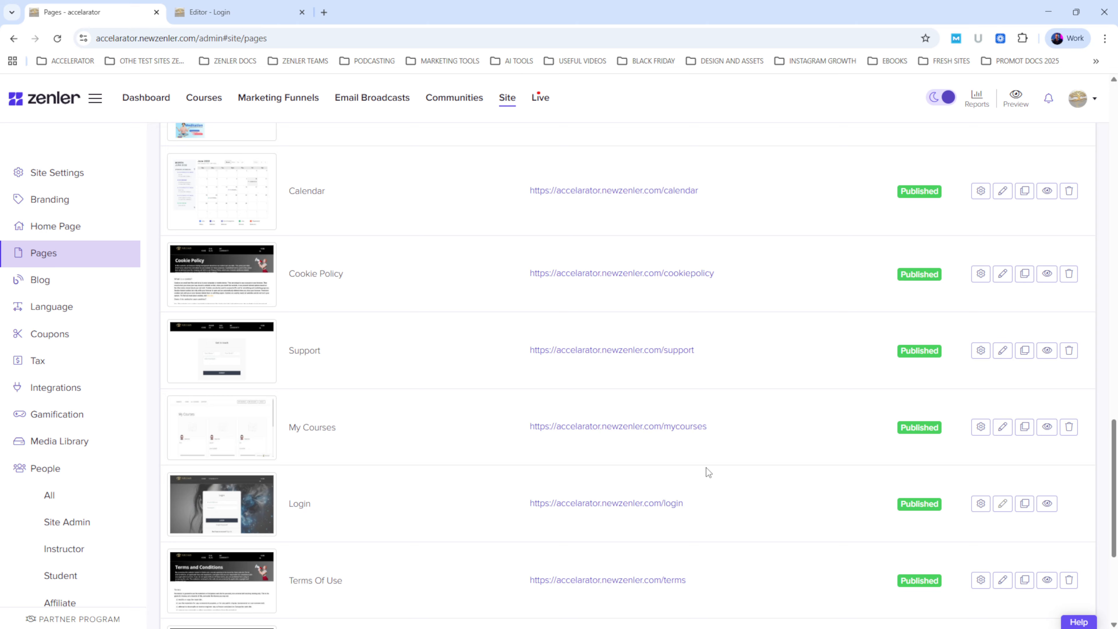
{"action": "scroll", "coordinate": [705, 468], "scroll_direction": "up", "scroll_amount": 5}
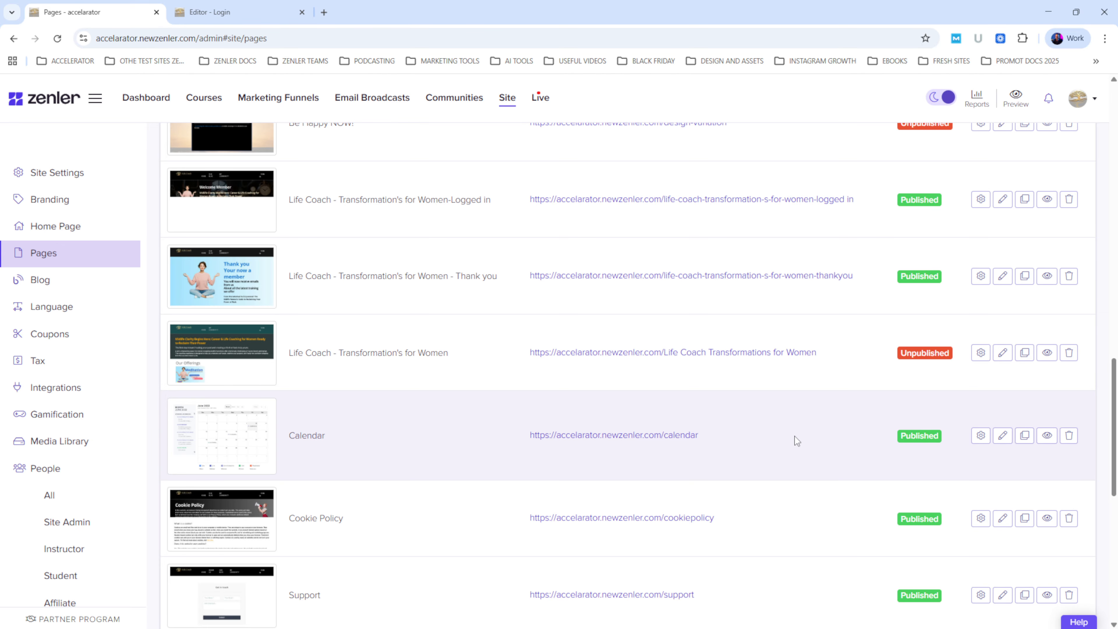
{"action": "scroll", "coordinate": [795, 436], "scroll_direction": "up", "scroll_amount": 4}
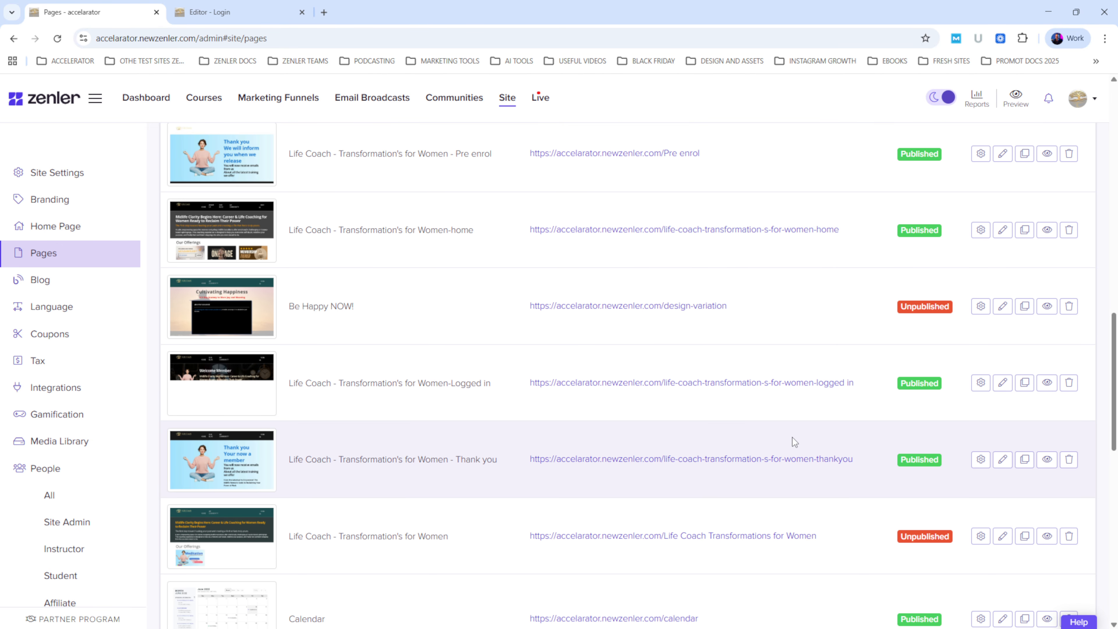
{"action": "scroll", "coordinate": [792, 438], "scroll_direction": "up", "scroll_amount": 4}
{"action": "scroll", "coordinate": [789, 437], "scroll_direction": "down", "scroll_amount": 13}
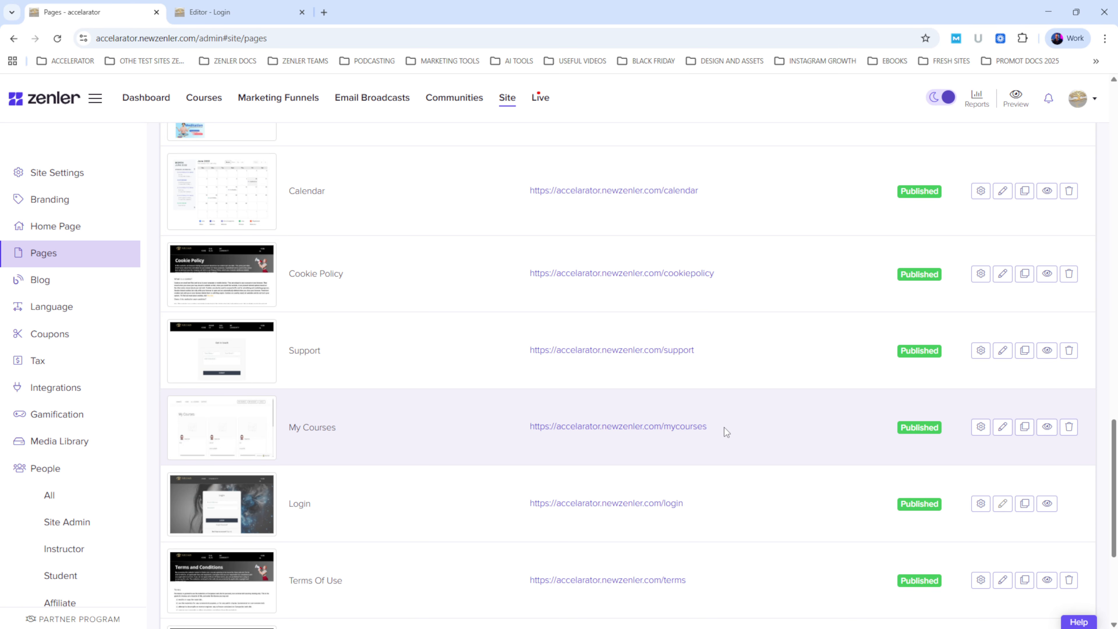
{"action": "scroll", "coordinate": [724, 427], "scroll_direction": "up", "scroll_amount": 15}
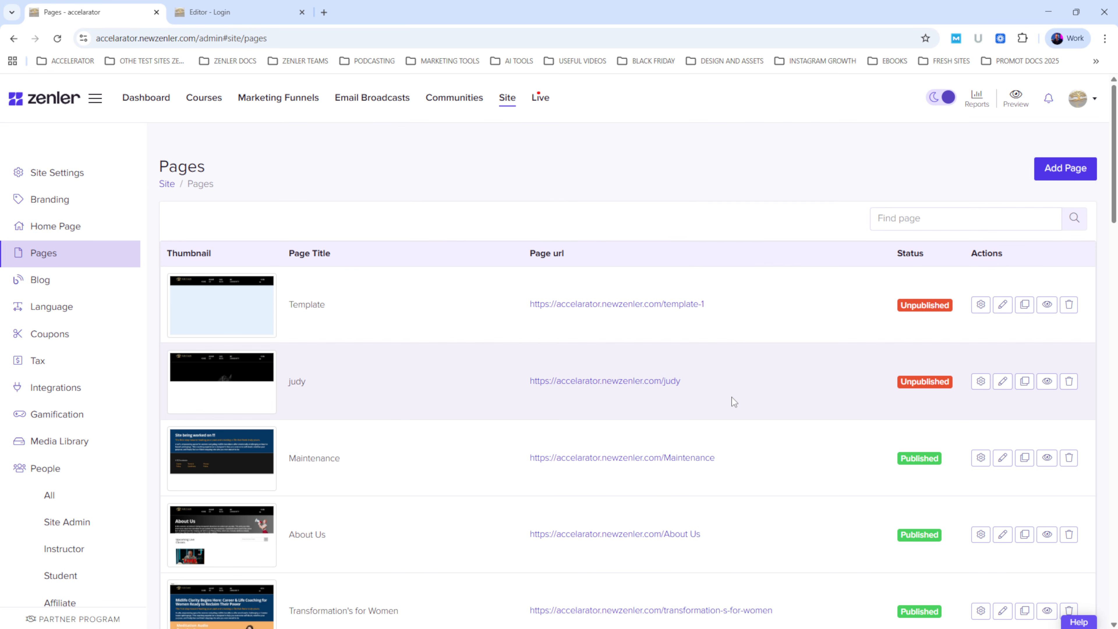
{"action": "scroll", "coordinate": [512, 290], "scroll_direction": "down", "scroll_amount": 10}
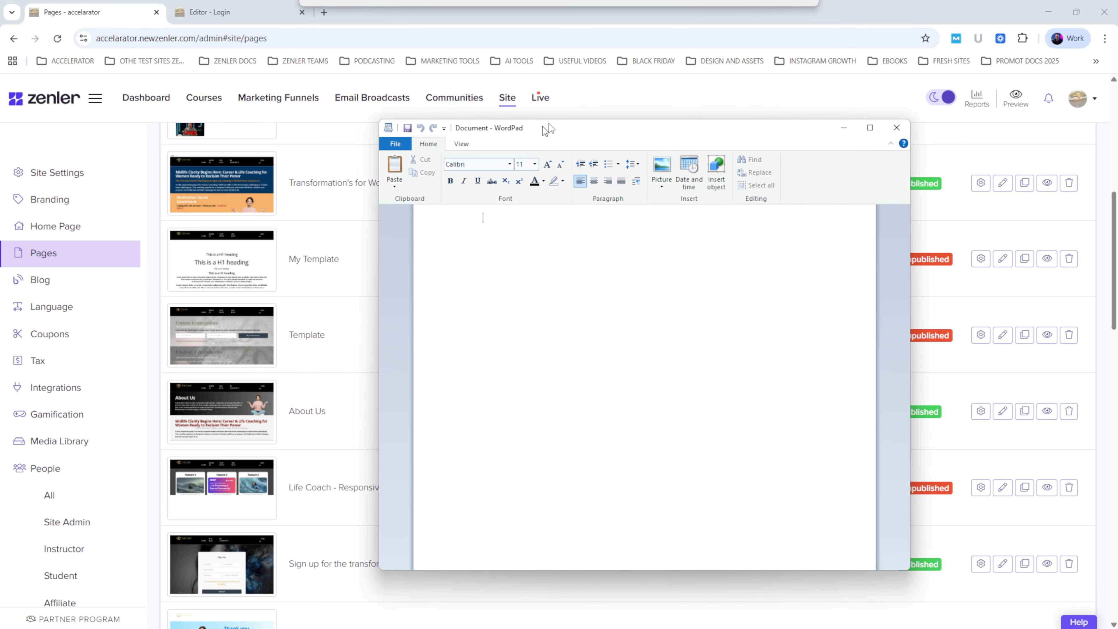
Set the font size of the blank WordPad document to 18.
{"action": "left_click_drag", "start_coordinate": [542, 126], "coordinate": [499, 124]}
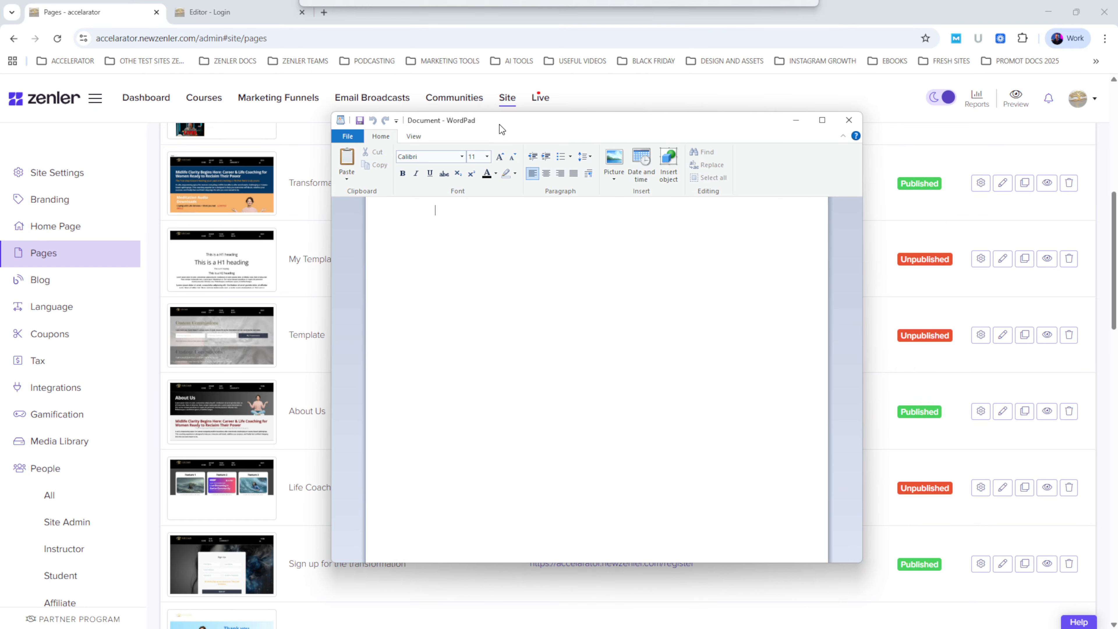
{"action": "left_click", "coordinate": [486, 156]}
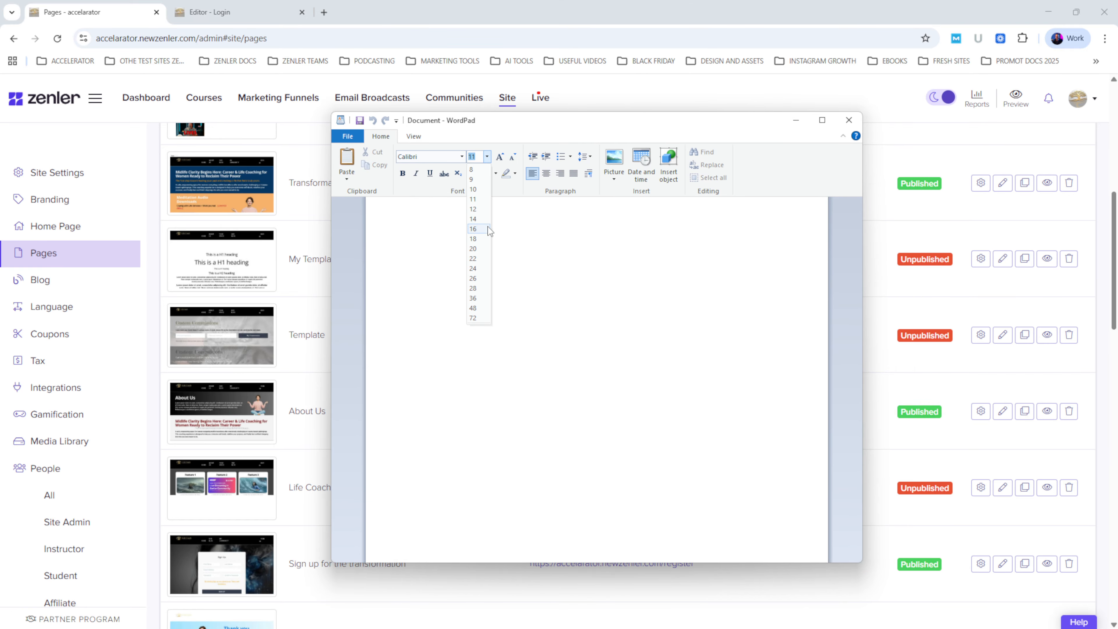
{"action": "left_click", "coordinate": [484, 243]}
{"action": "left_click_drag", "start_coordinate": [510, 127], "coordinate": [0, 126]}
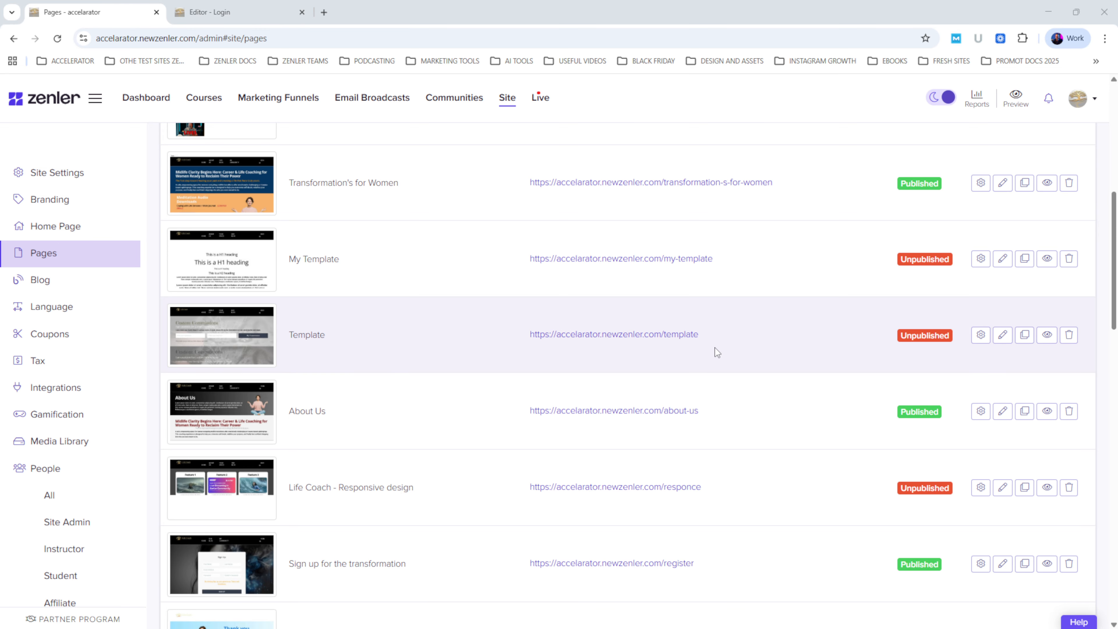
Find the URL ending of the published sign-up page and note "/register" in the WordPad document.
{"action": "scroll", "coordinate": [731, 335], "scroll_direction": "down", "scroll_amount": 3}
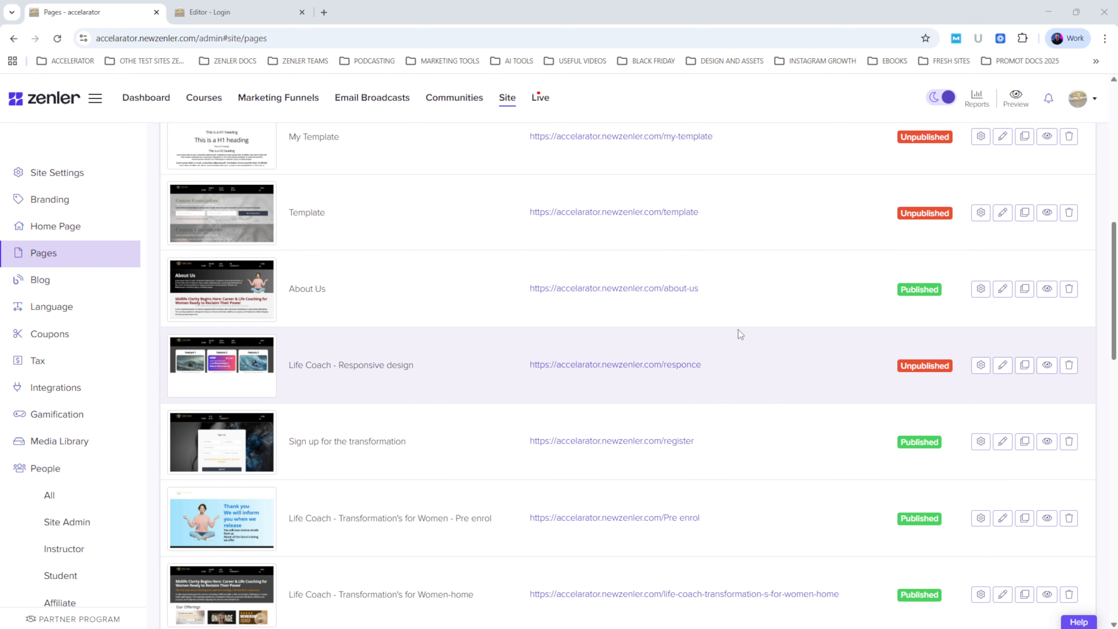
{"action": "scroll", "coordinate": [738, 330], "scroll_direction": "down", "scroll_amount": 3}
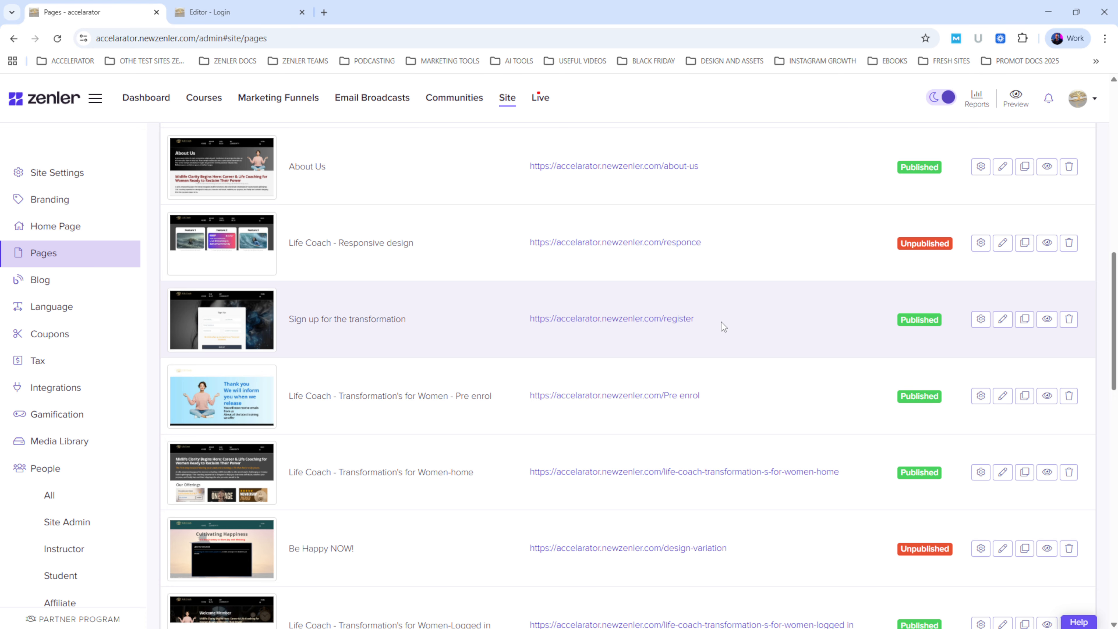
{"action": "left_click_drag", "start_coordinate": [721, 323], "coordinate": [662, 324]}
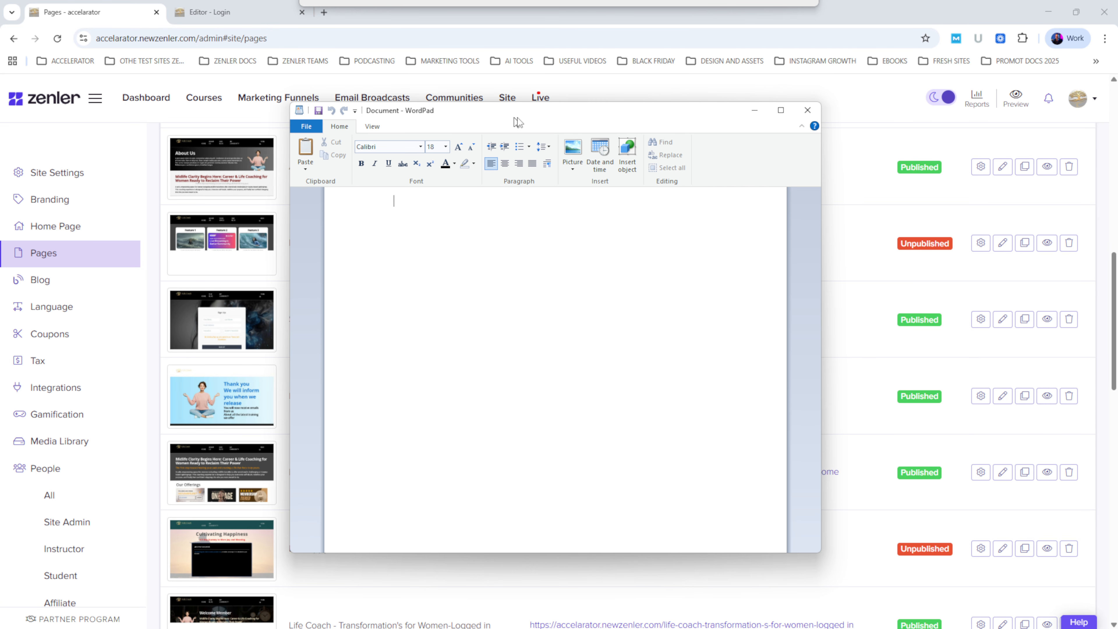
{"action": "type", "text": "/register"}
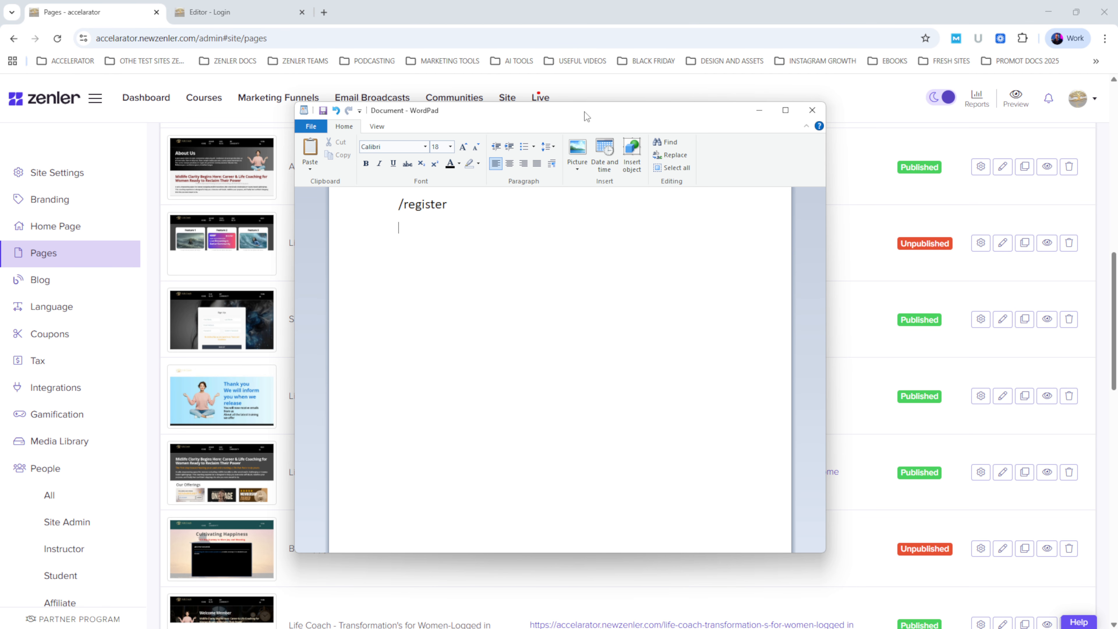
Copy the Cookie Policy page's URL ending "/cookiepolicy" from the Zenler page list into the WordPad document.
{"action": "key", "text": "alt+Tab"}
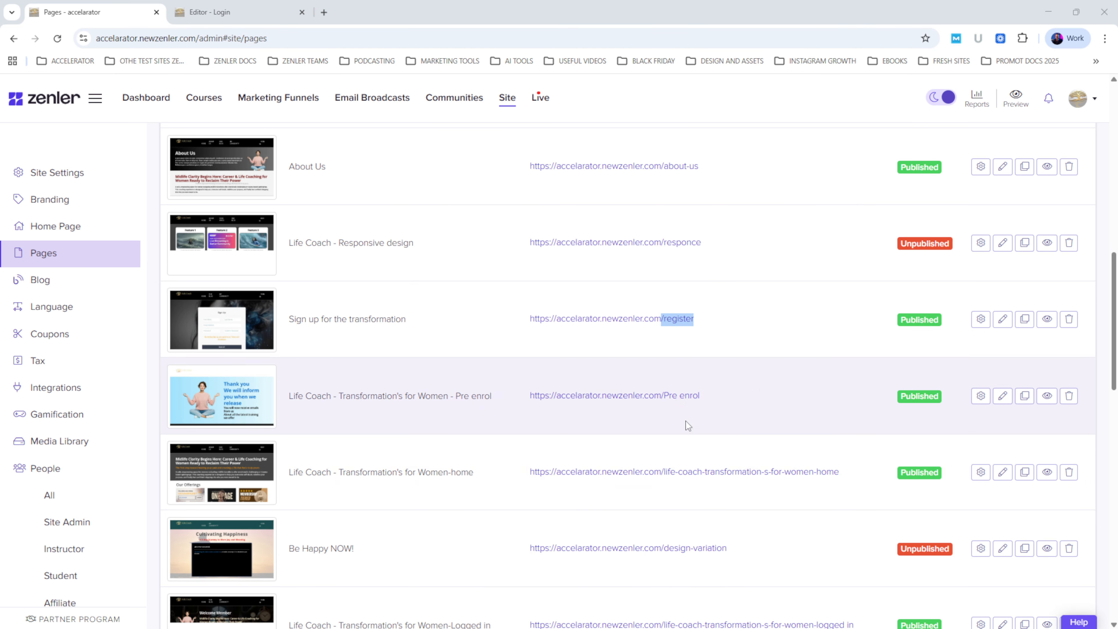
{"action": "scroll", "coordinate": [685, 421], "scroll_direction": "down", "scroll_amount": 6}
{"action": "scroll", "coordinate": [685, 406], "scroll_direction": "down", "scroll_amount": 4}
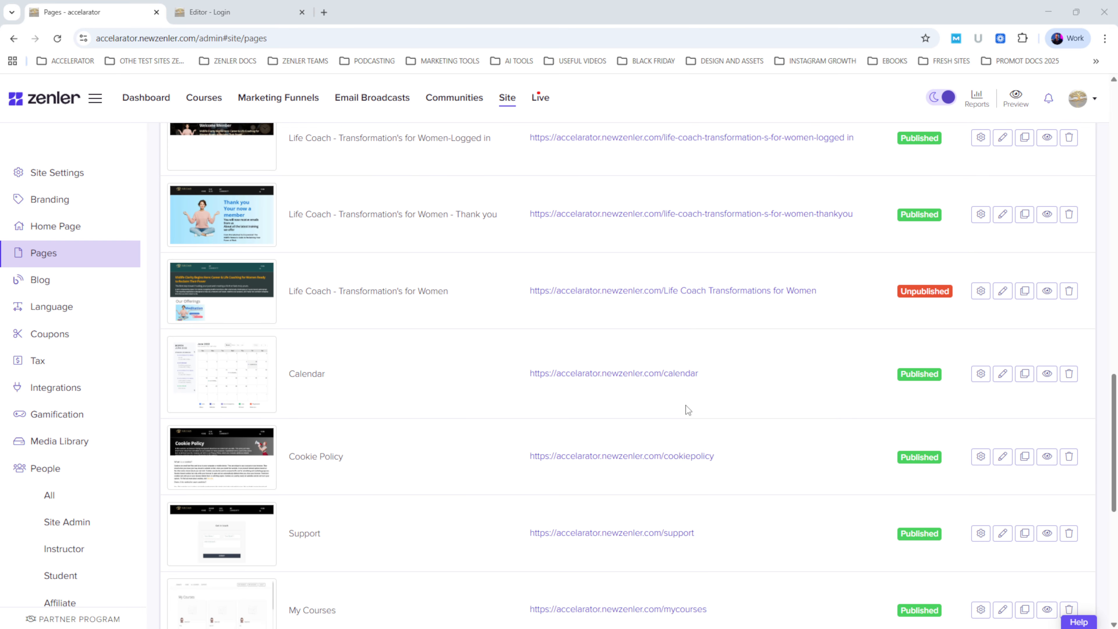
{"action": "left_click_drag", "start_coordinate": [727, 462], "coordinate": [661, 458]}
{"action": "key", "text": "ctrl+c"}
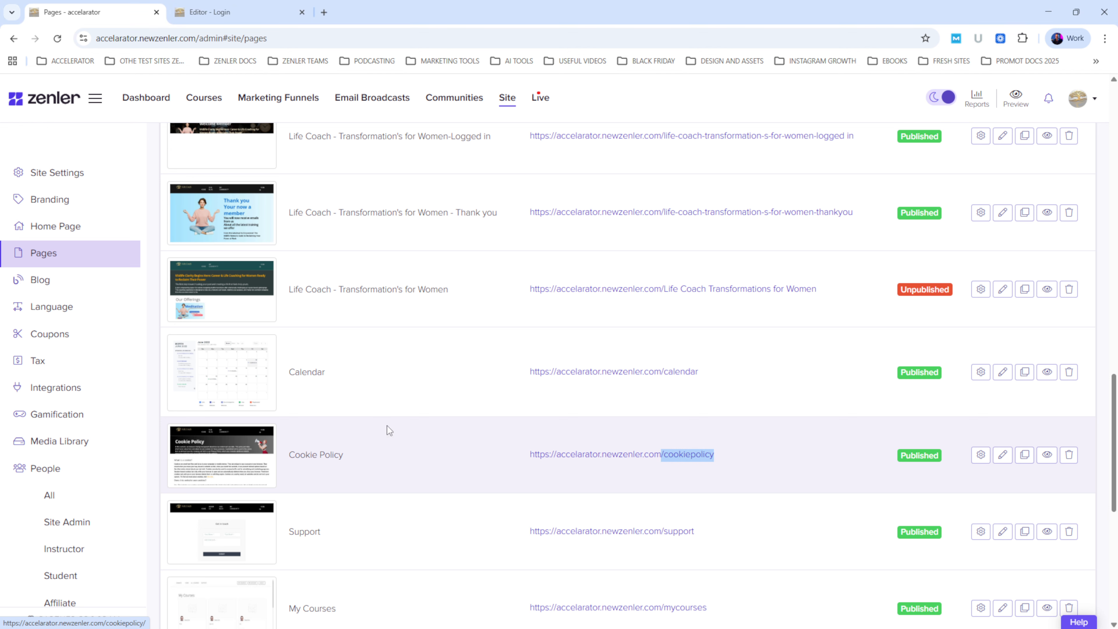
{"action": "key", "text": "alt+Tab"}
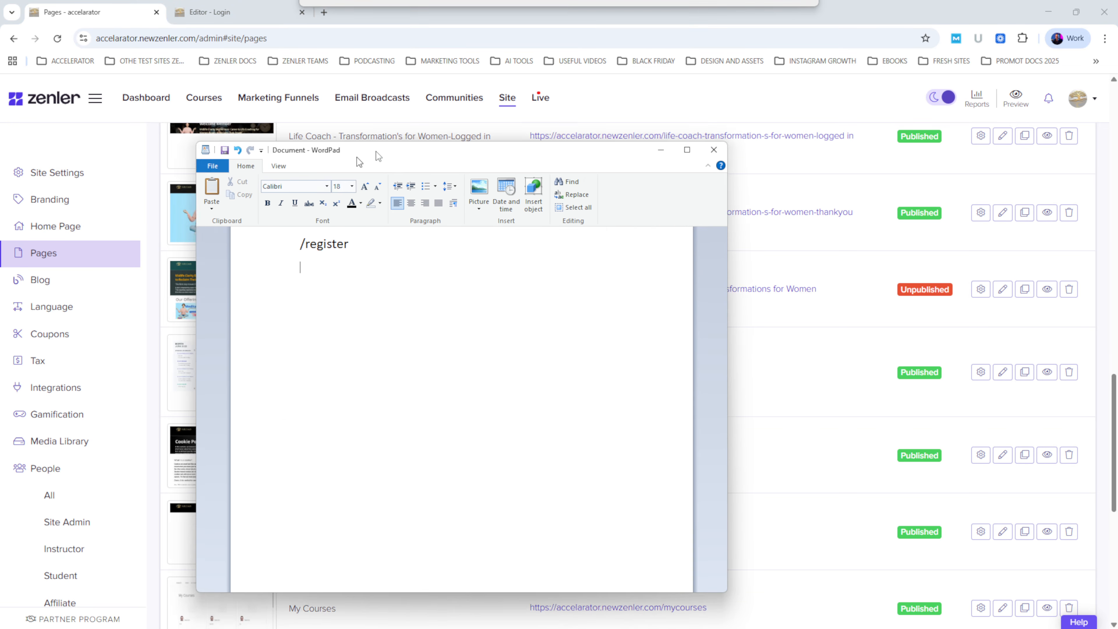
{"action": "key", "text": "ctrl+v"}
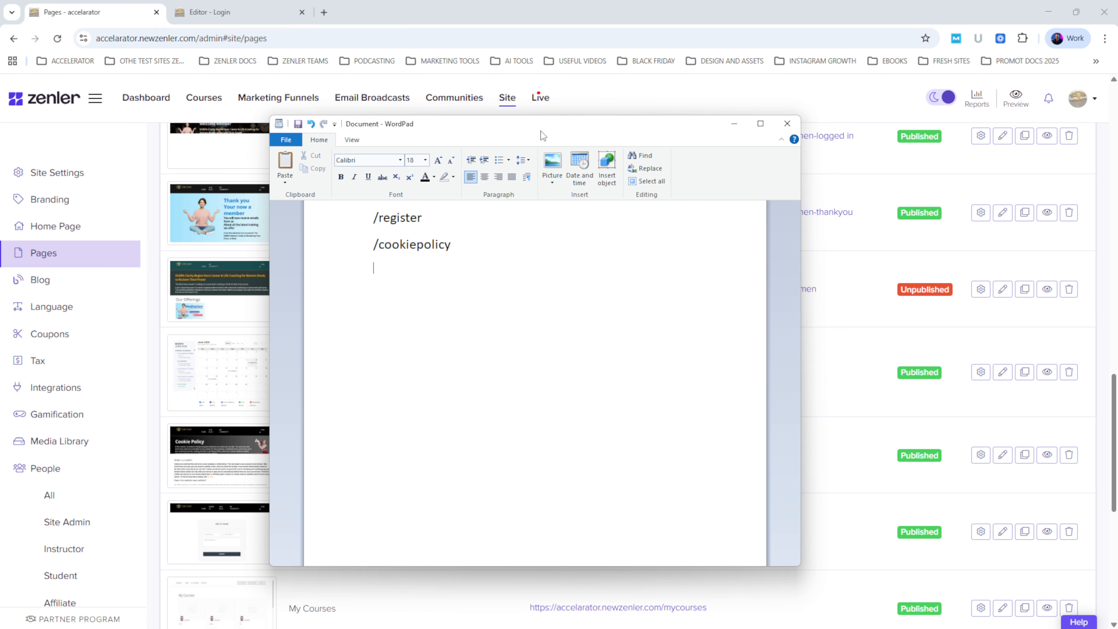
{"action": "left_click", "coordinate": [733, 124]}
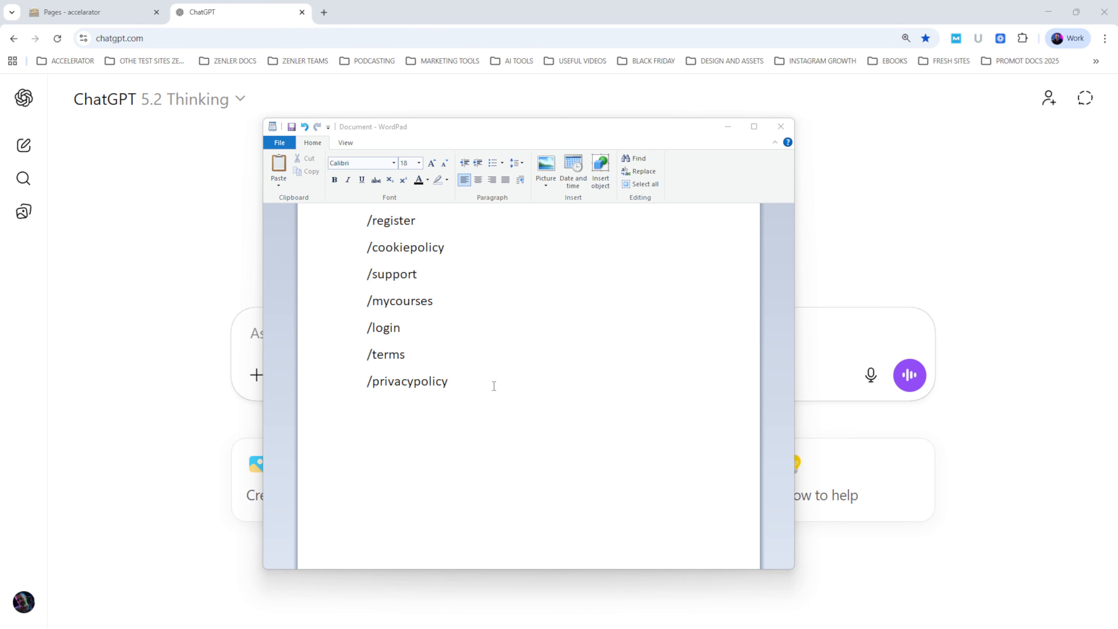
Copy the whole list of URL endings in WordPad, from /register to /privacypolicy, and move the document window out of the way.
{"action": "left_click", "coordinate": [494, 386]}
{"action": "left_click_drag", "start_coordinate": [450, 382], "coordinate": [335, 224]}
{"action": "left_click", "coordinate": [413, 221]}
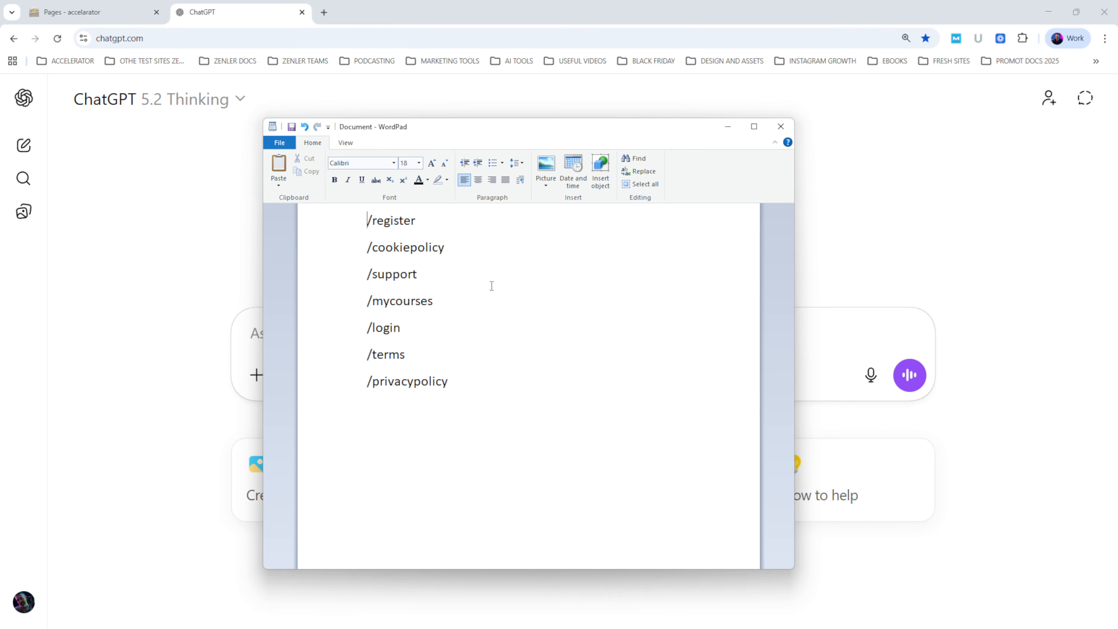
{"action": "left_click_drag", "start_coordinate": [468, 380], "coordinate": [351, 223]}
{"action": "key", "text": "ctrl+c"}
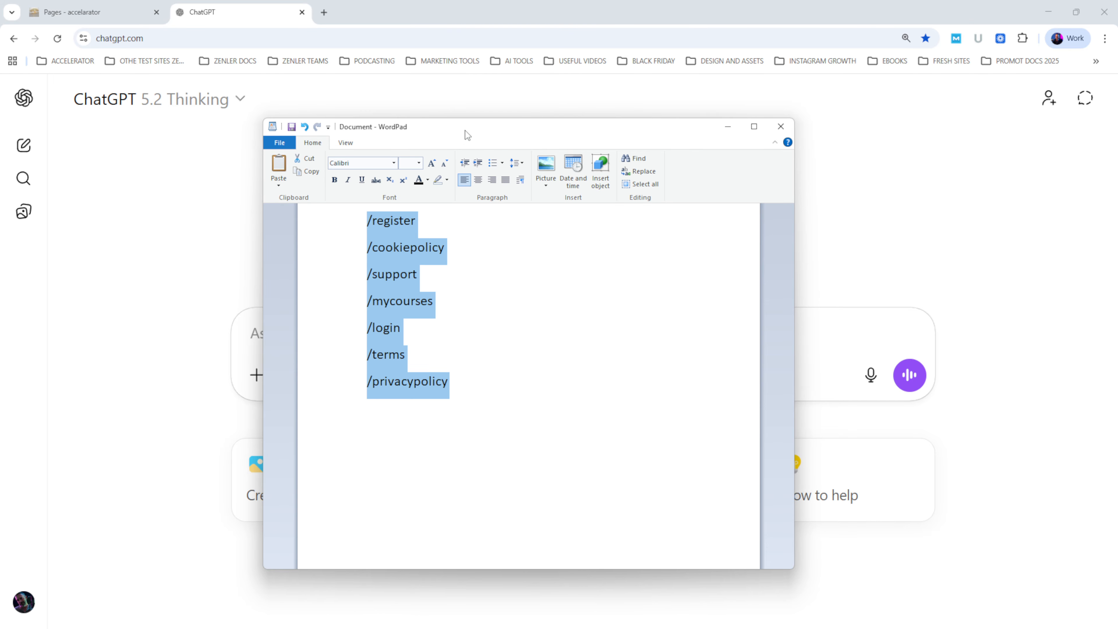
{"action": "left_click_drag", "start_coordinate": [468, 135], "coordinate": [0, 168]}
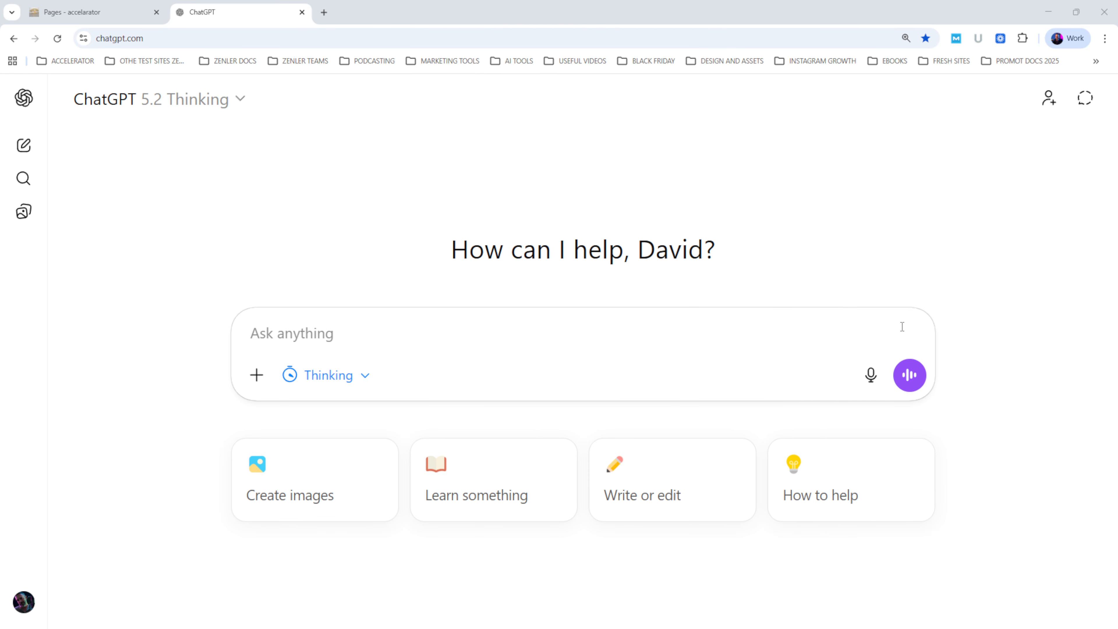
Send ChatGPT the prompt "Write me a robot text for disallowing these pages on my site:" followed by the copied list of URL endings.
{"action": "left_click", "coordinate": [445, 330]}
{"action": "type", "text": "Write me a"}
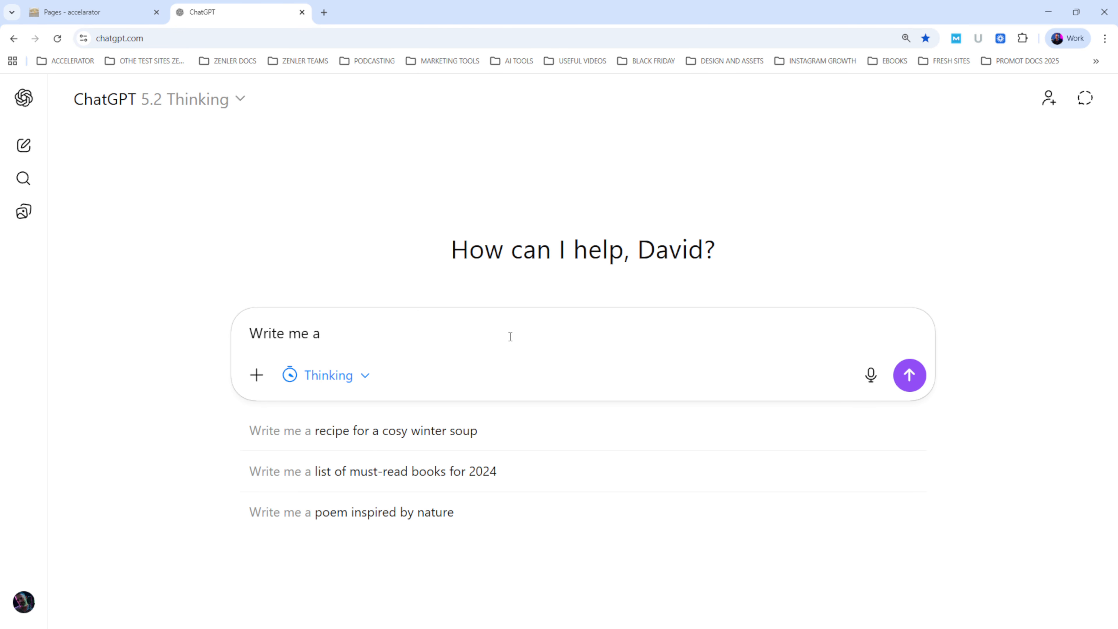
{"action": "type", "text": " robot"}
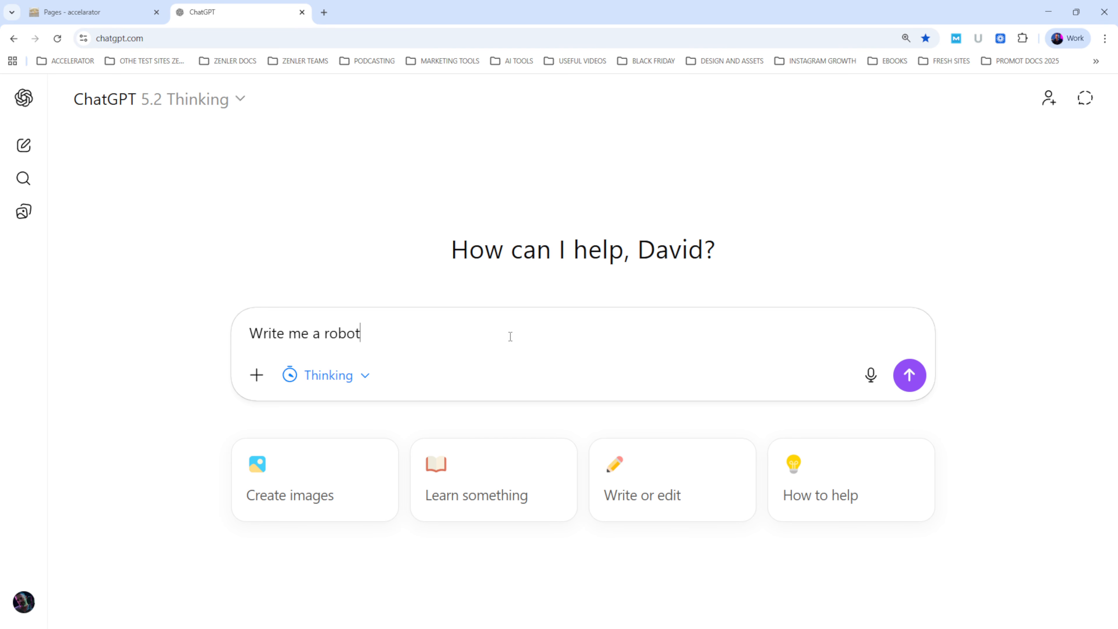
{"action": "type", "text": " text for dis"}
{"action": "type", "text": "allowing the"}
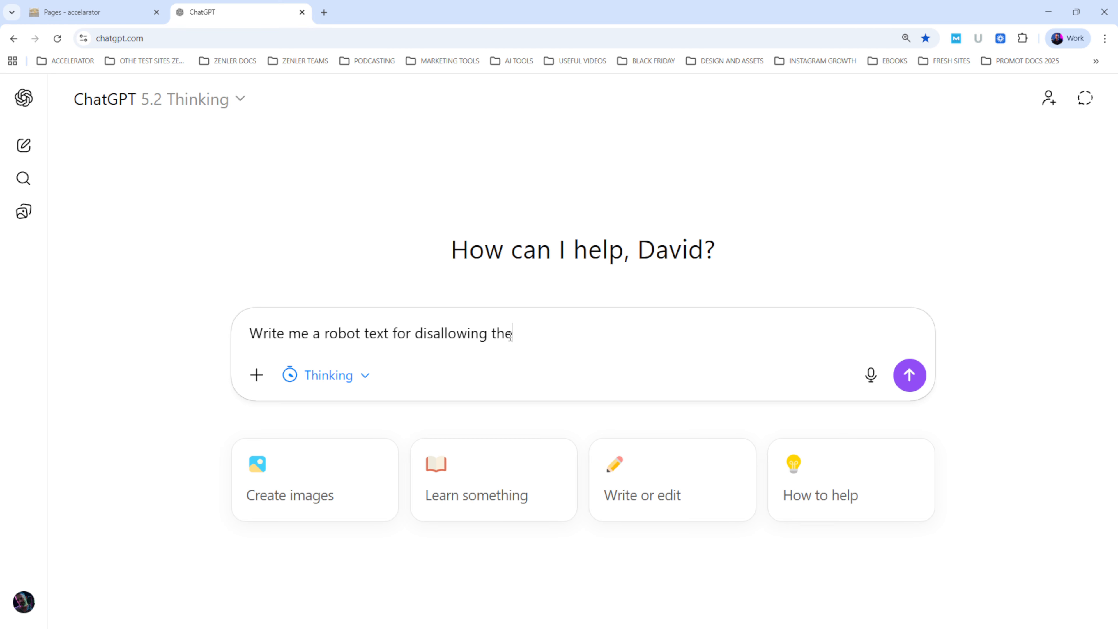
{"action": "type", "text": "se pages on my si"}
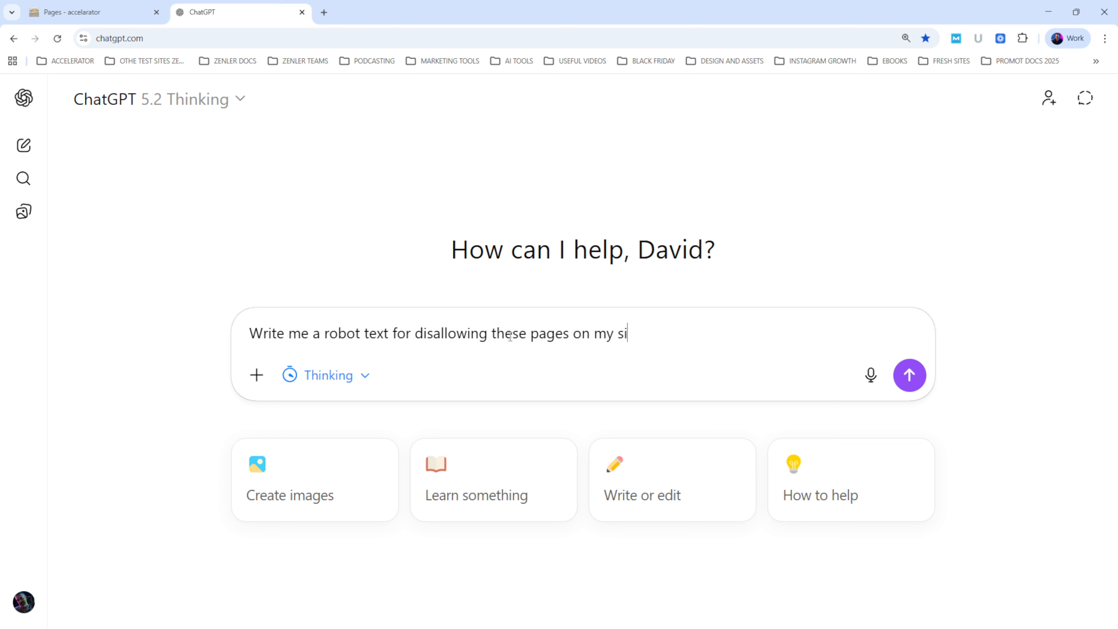
{"action": "type", "text": "te:"}
{"action": "key", "text": "ctrl+v"}
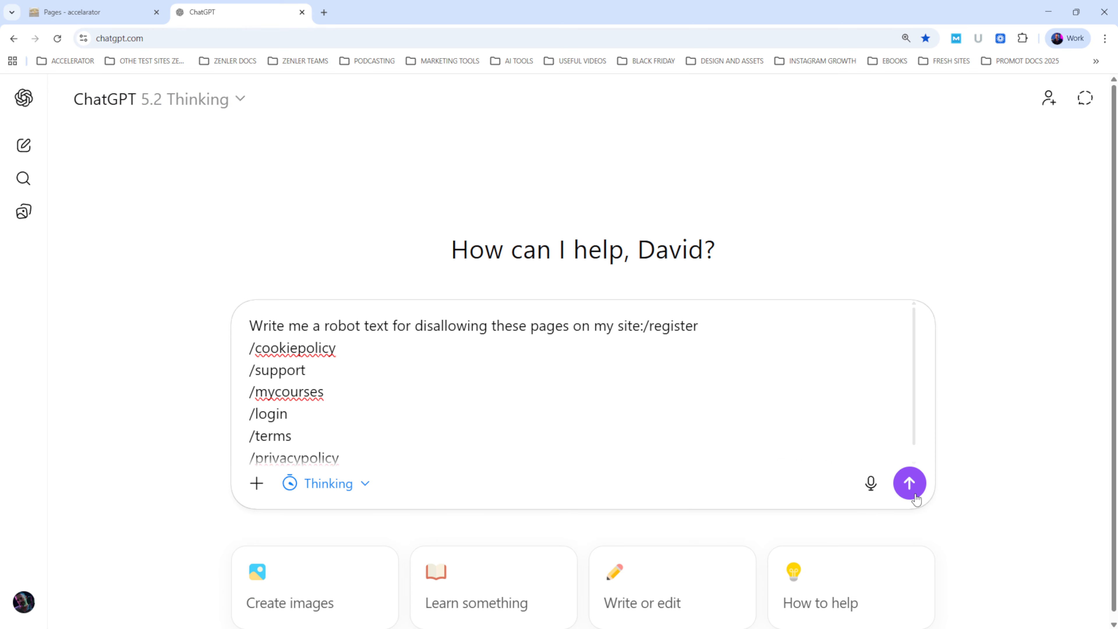
{"action": "left_click", "coordinate": [910, 483]}
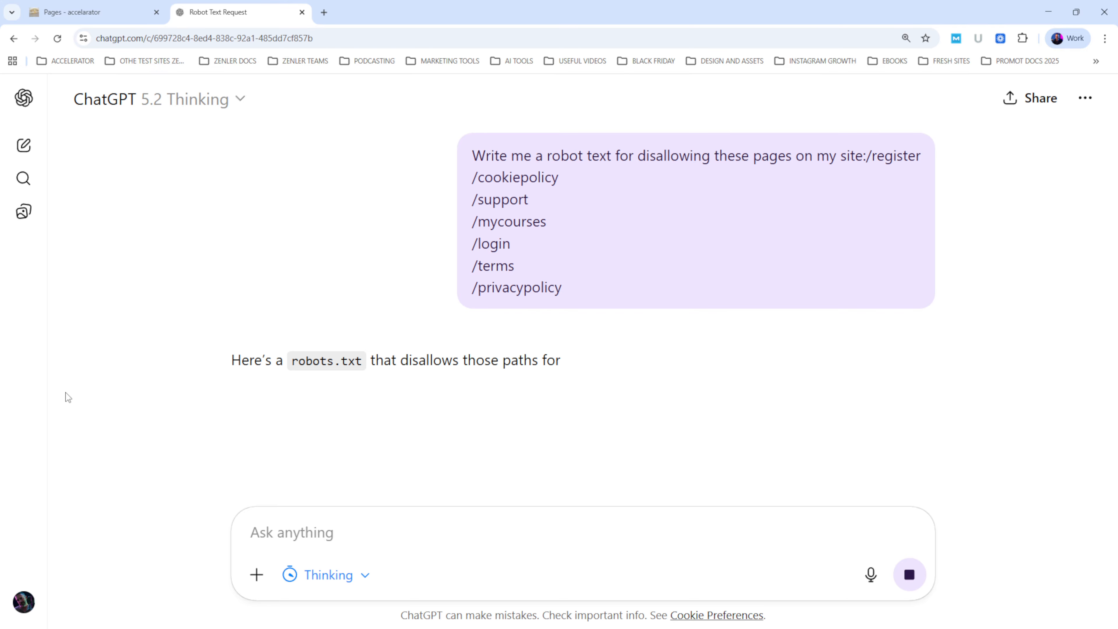